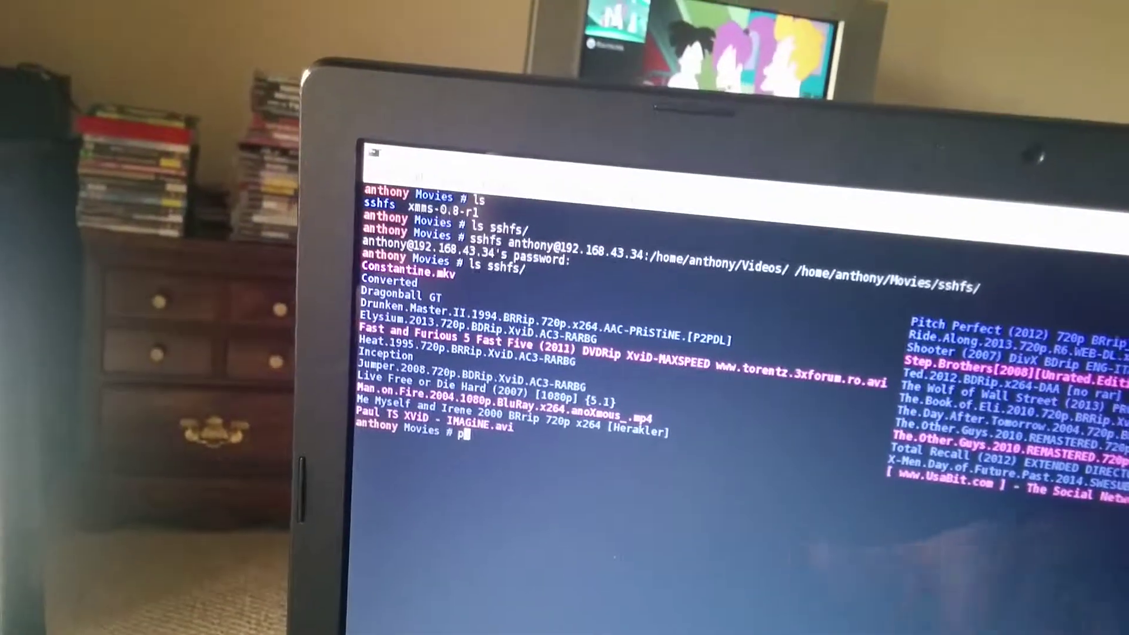
{"action": "type", "text": "mpla"}
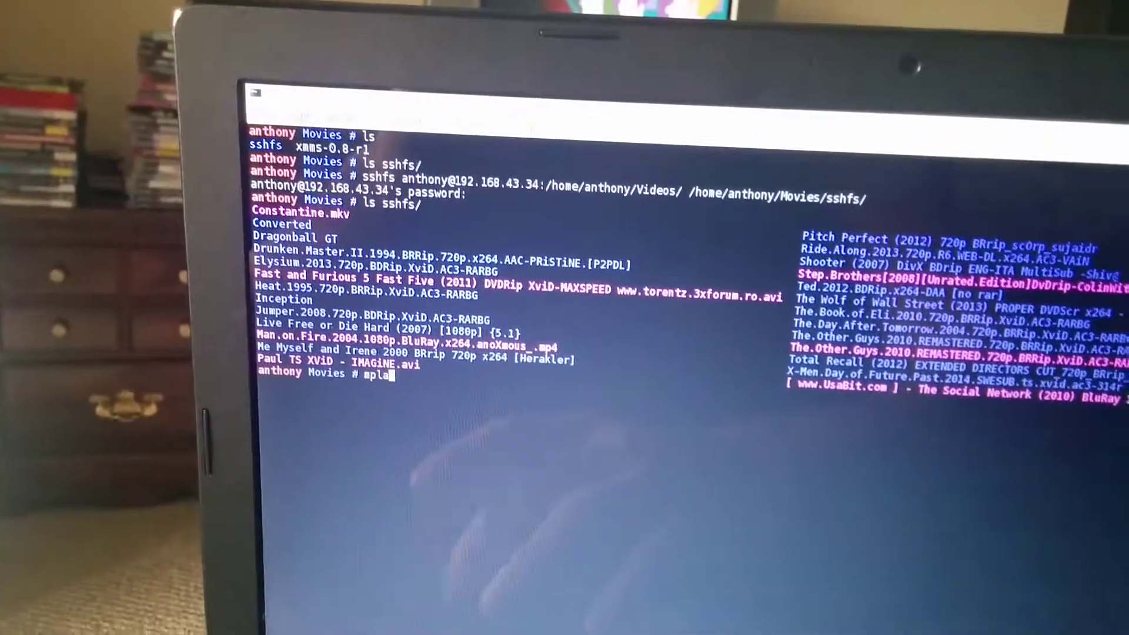
{"action": "type", "text": "yer2 -cac"}
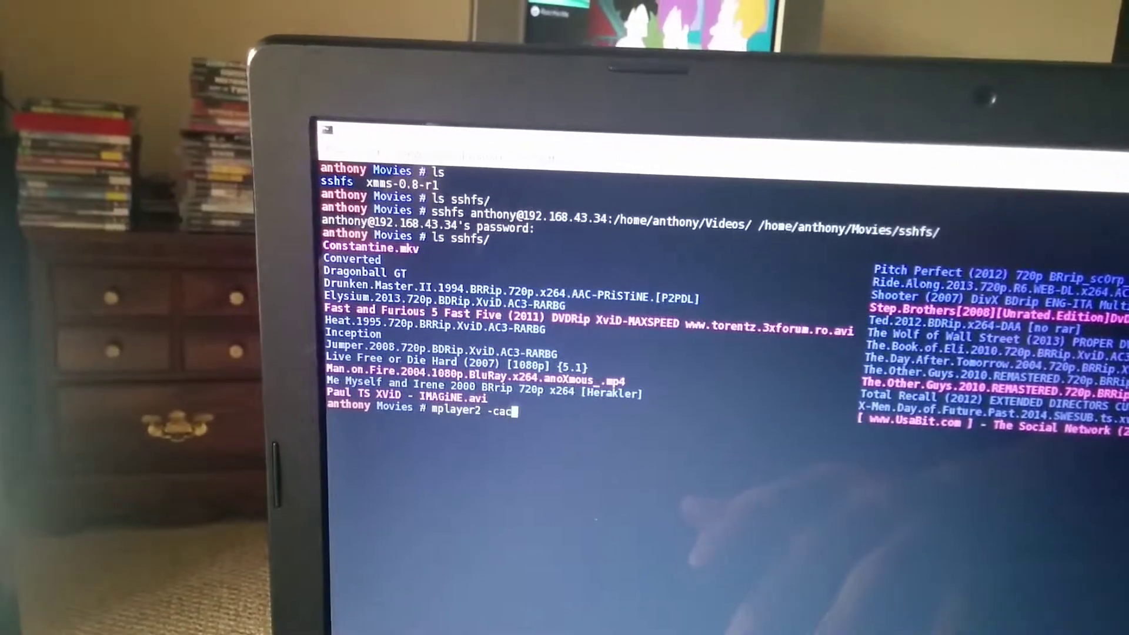
{"action": "type", "text": "e s"}
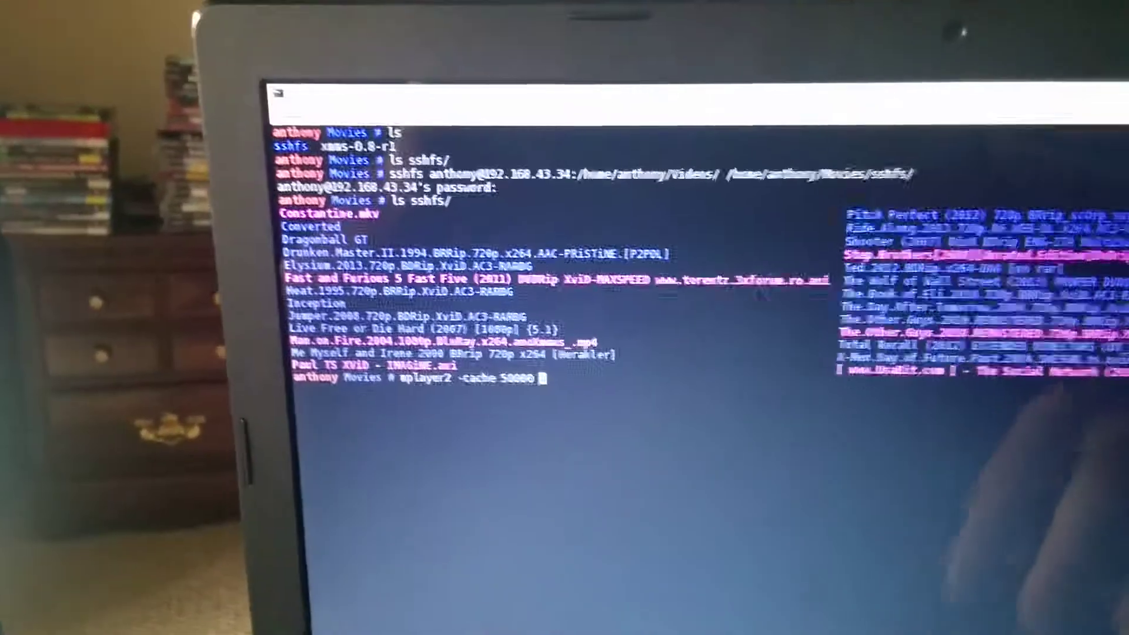
{"action": "type", "text": "Pau"}
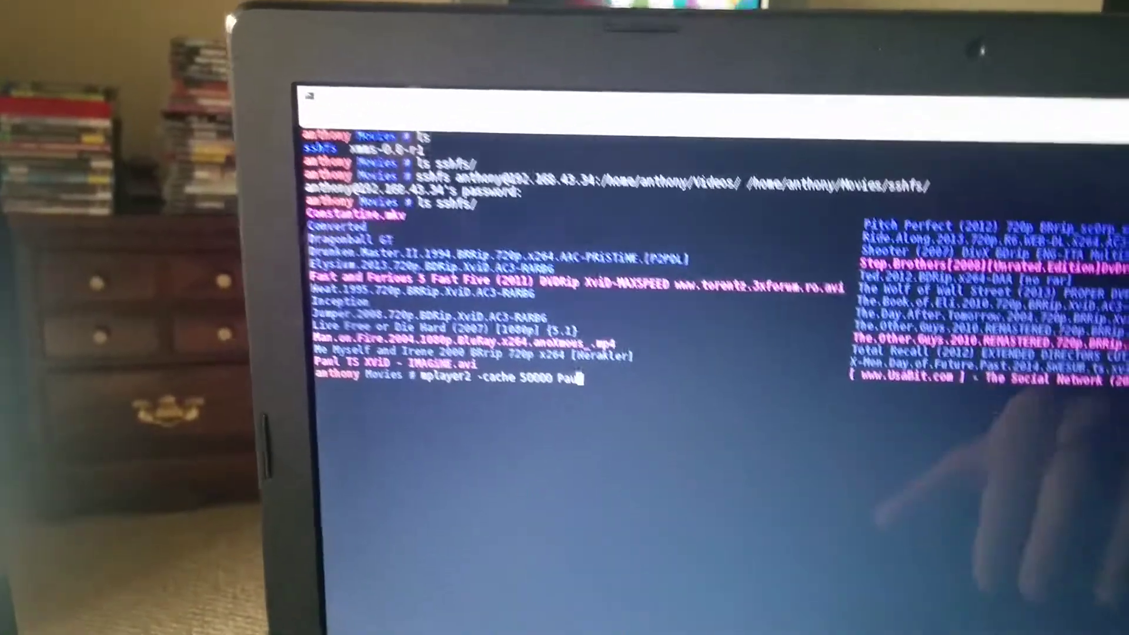
Step: Play 'Paul TS XViD - IMAGiNE.avi' from the sshfs folder with mplayer2 and a 50000 KiB cache
{"action": "key", "text": "BackSpace"}
{"action": "type", "text": "ssau"}
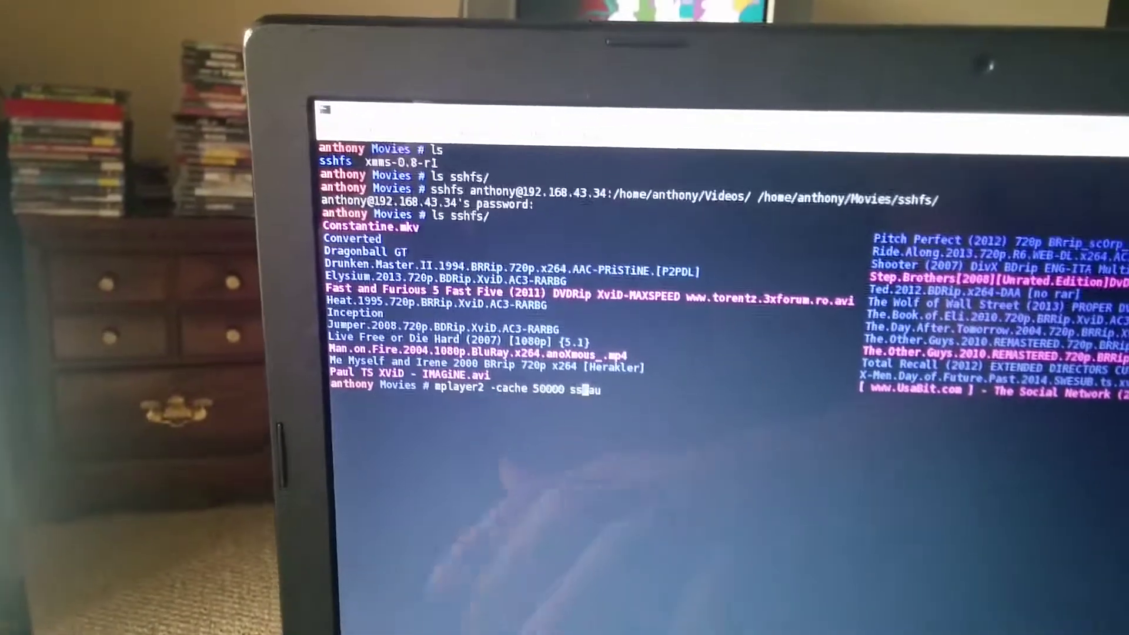
{"action": "type", "text": "hfs/P"}
{"action": "key", "text": "End"}
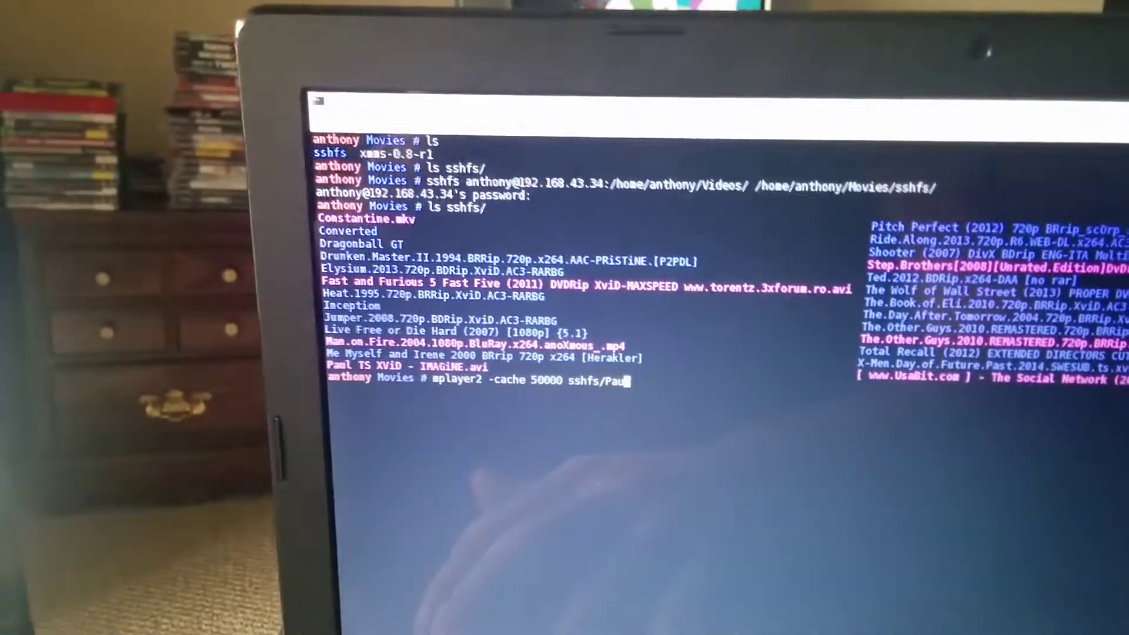
{"action": "key", "text": "Tab"}
{"action": "key", "text": "Return"}
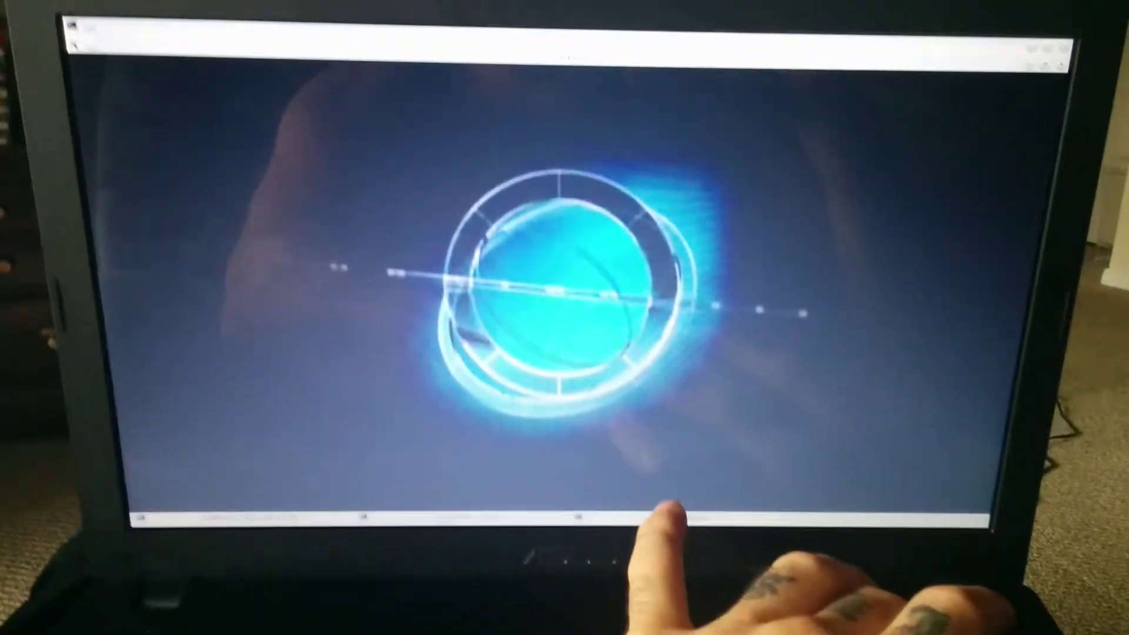
Step: Seek the movie forward with the Up arrow to skip the studio logos
{"action": "key", "text": "Up"}
{"action": "key", "text": "Up"}
{"action": "key", "text": "Up"}
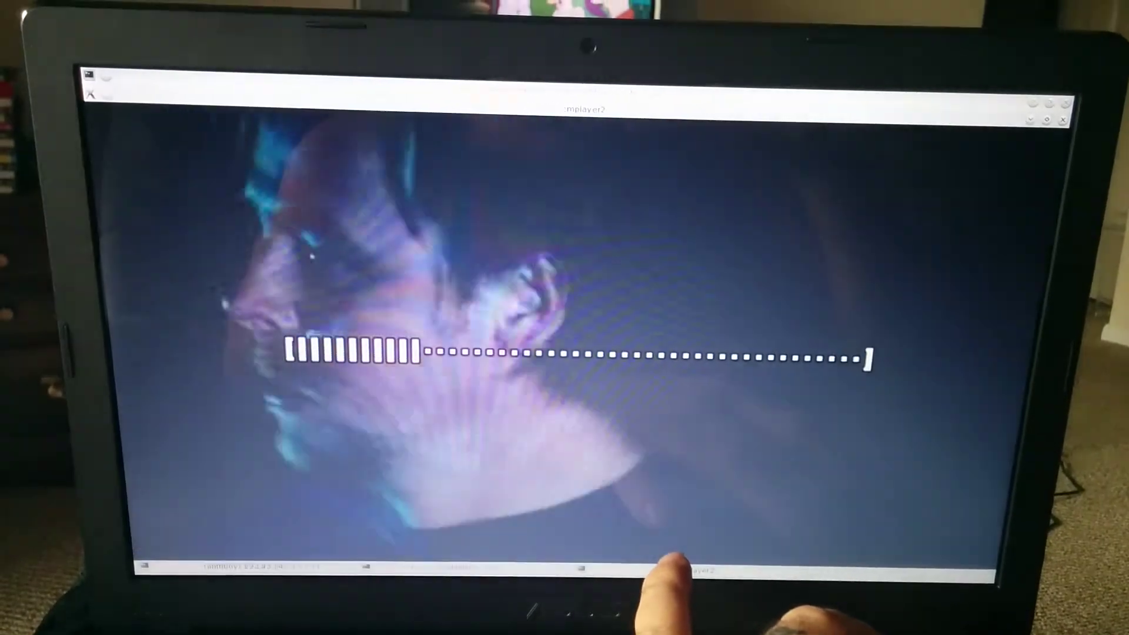